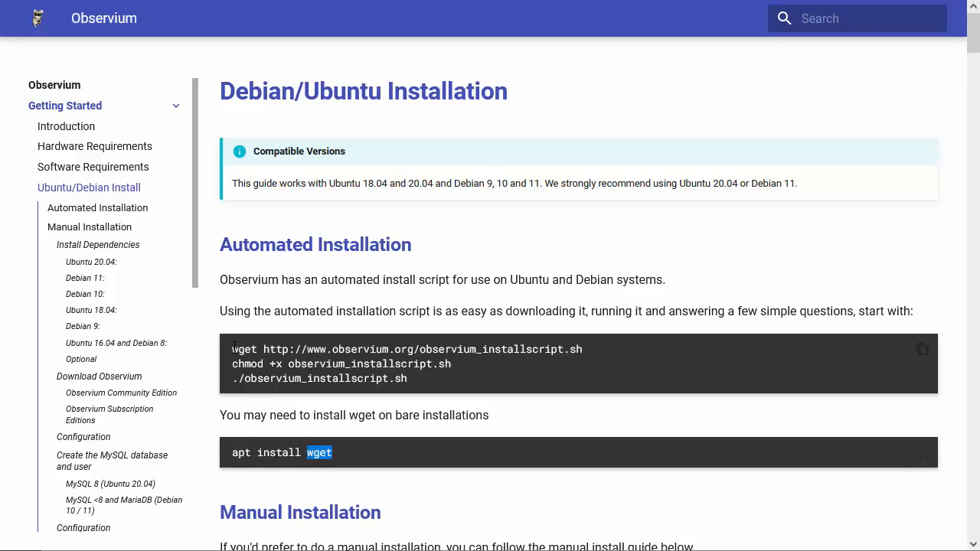
- Highlight the three automated installation script commands in the Debian/Ubuntu installation guide
drag(232, 349, 425, 383)
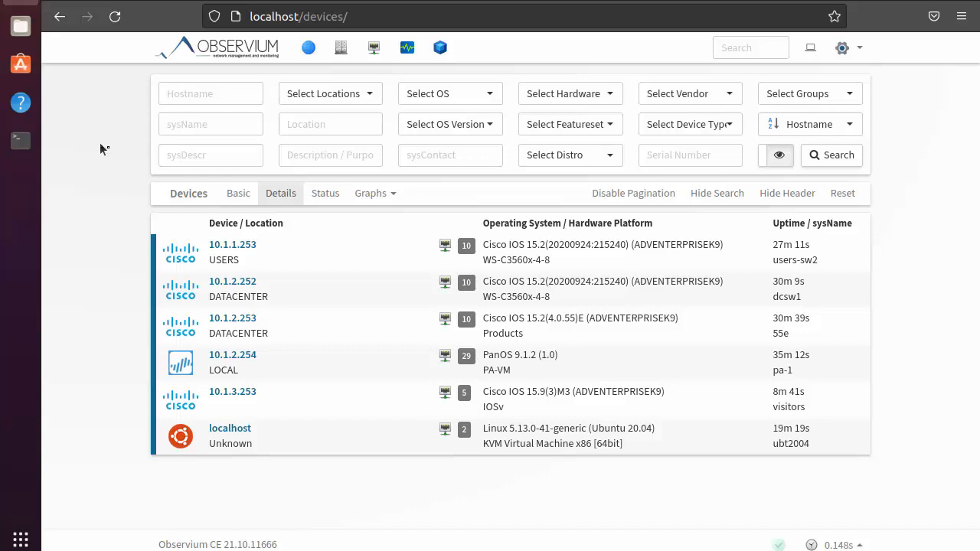
- In the Observium web interface, view the main dashboard and open its list of devices
mouse_move(341, 48)
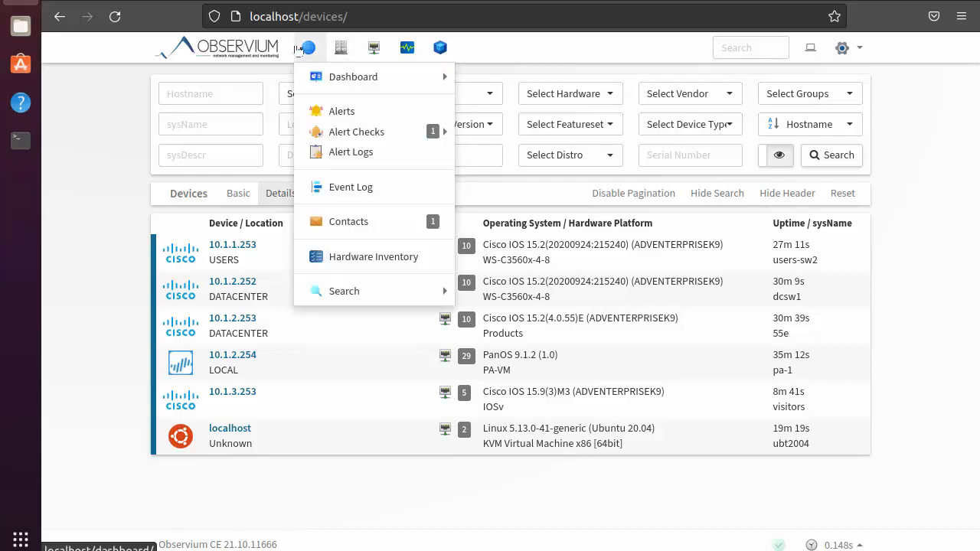
mouse_move(341, 77)
click(541, 84)
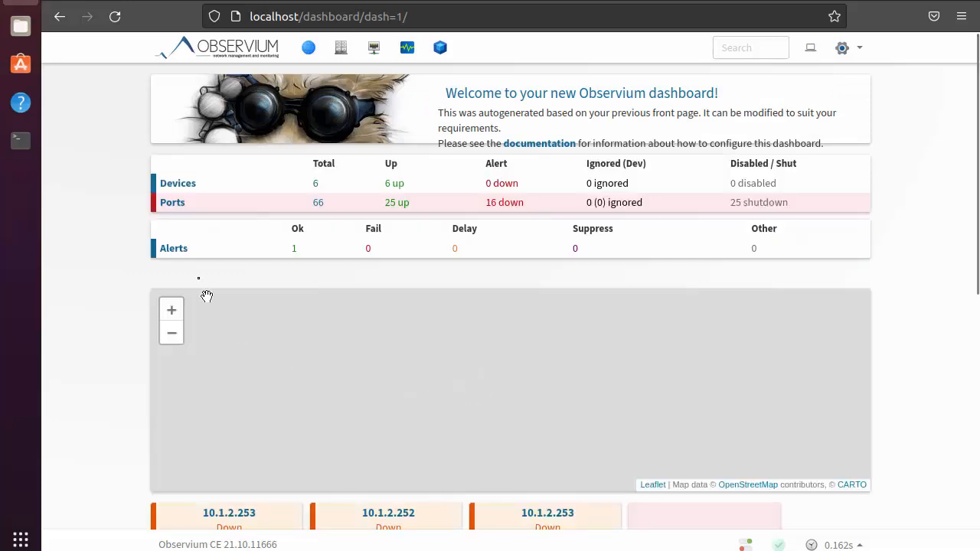
click(179, 183)
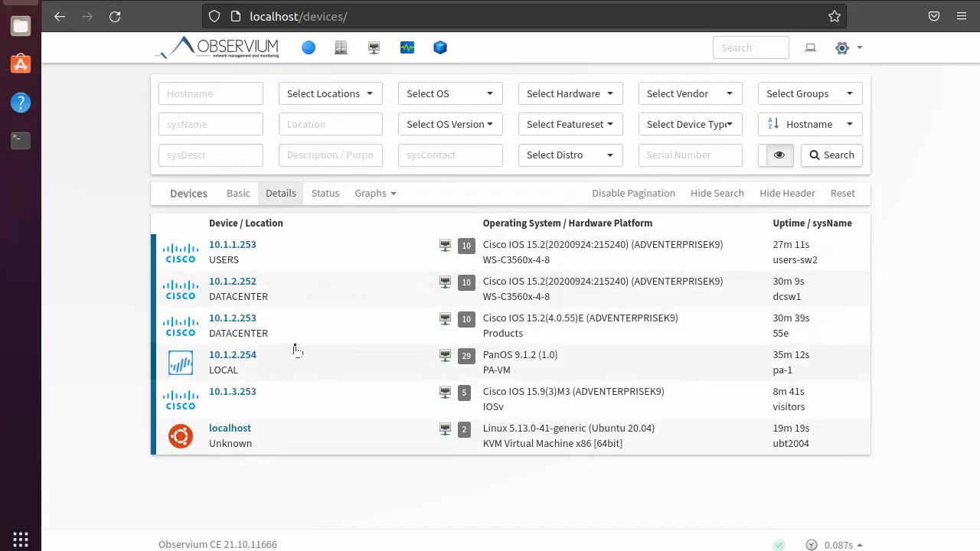
- Open device 10.1.1.253 and examine its overview, including the processor graph, ports and event log
click(252, 249)
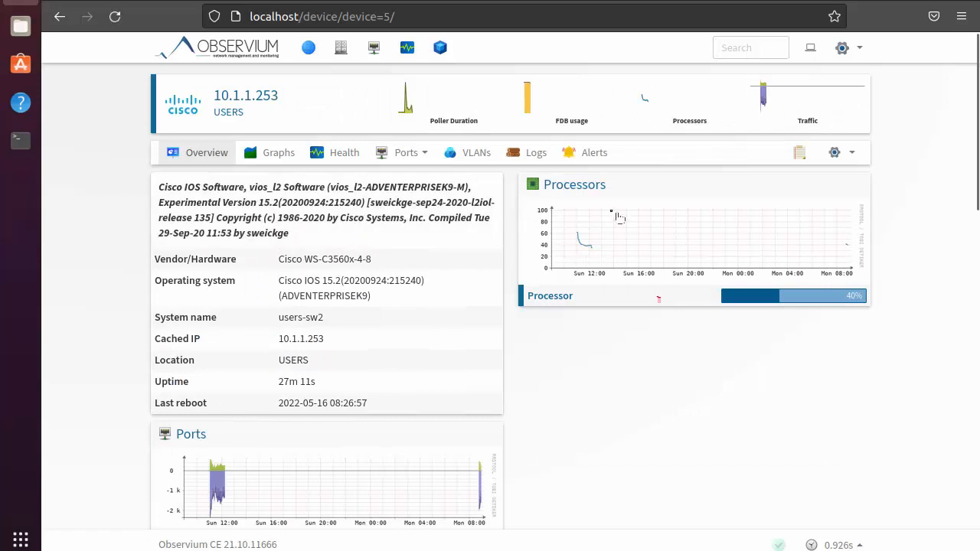
mouse_move(651, 256)
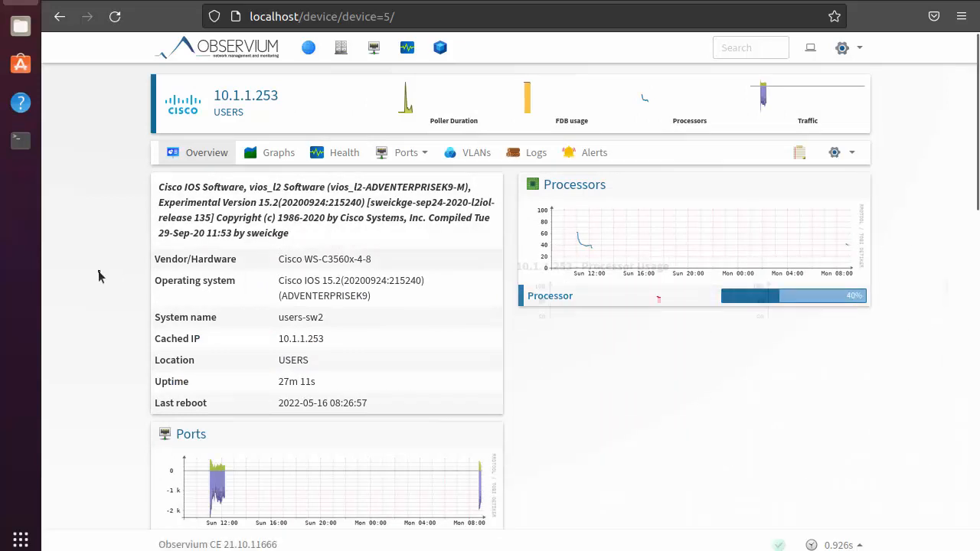
scroll(99, 275, down, 2)
scroll(99, 276, down, 8)
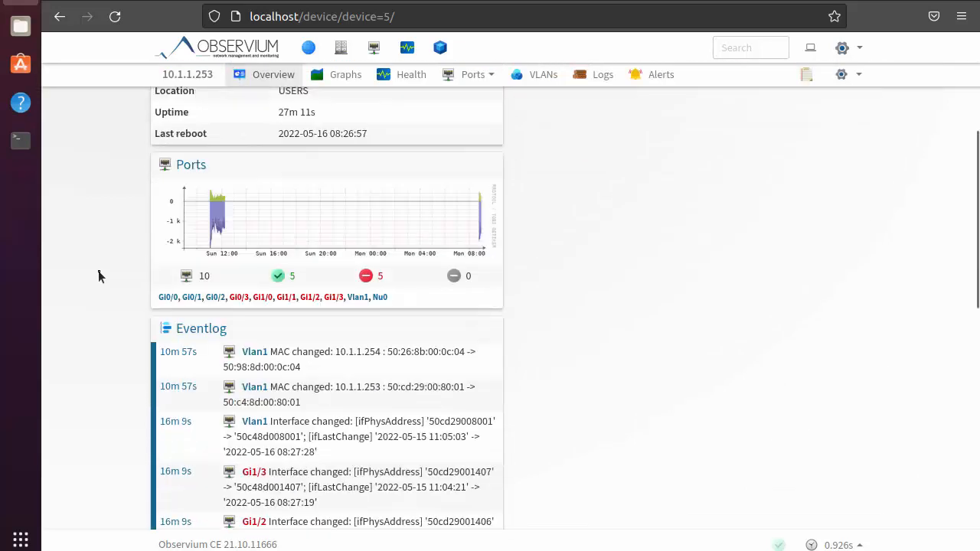
scroll(99, 275, down, 8)
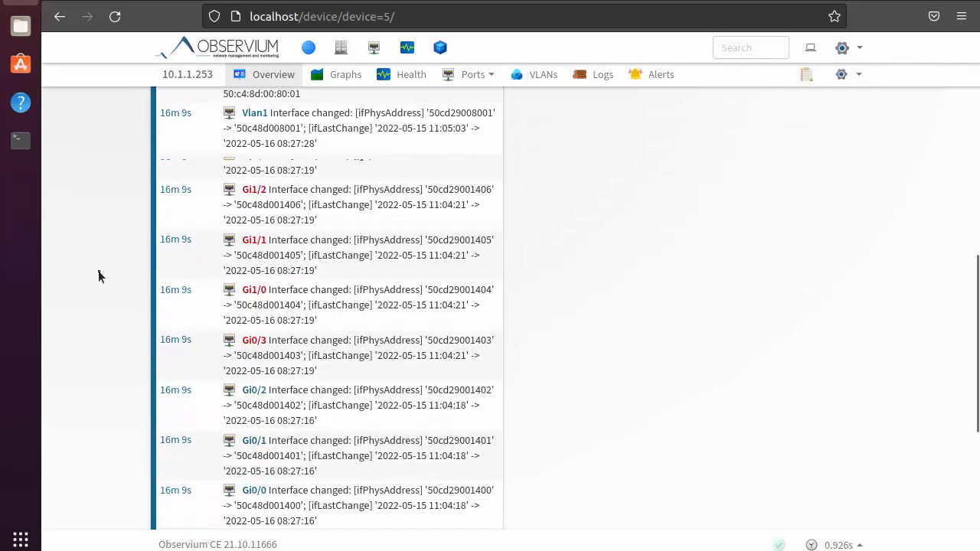
scroll(99, 276, up, 15)
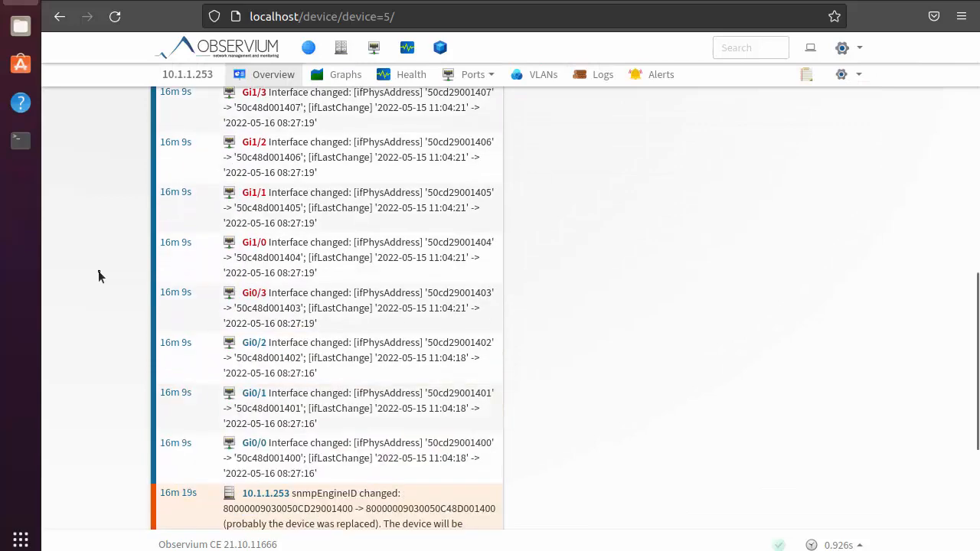
scroll(99, 275, up, 3)
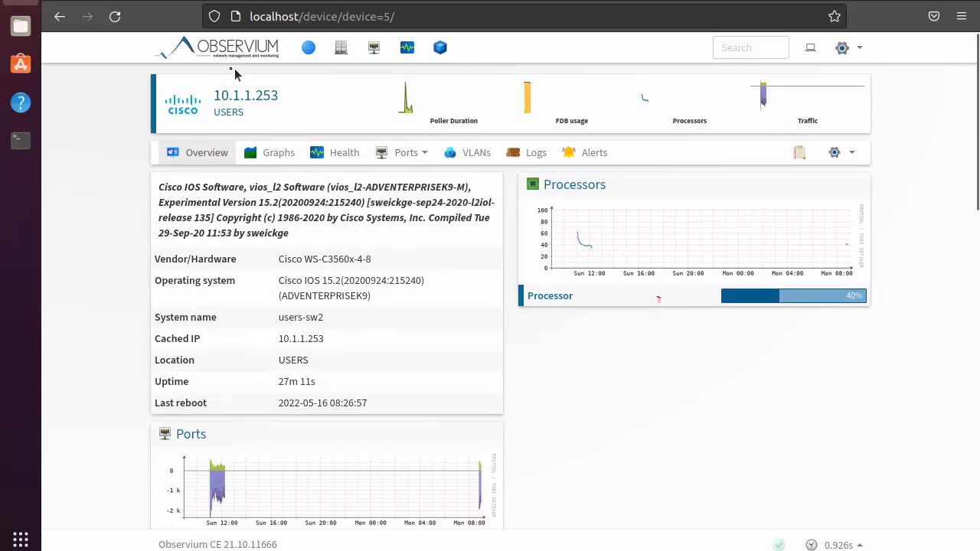
- Switch to the Palo Alto firewall interface and open the SNMPv2c-a trap server profile
mouse_move(199, 545)
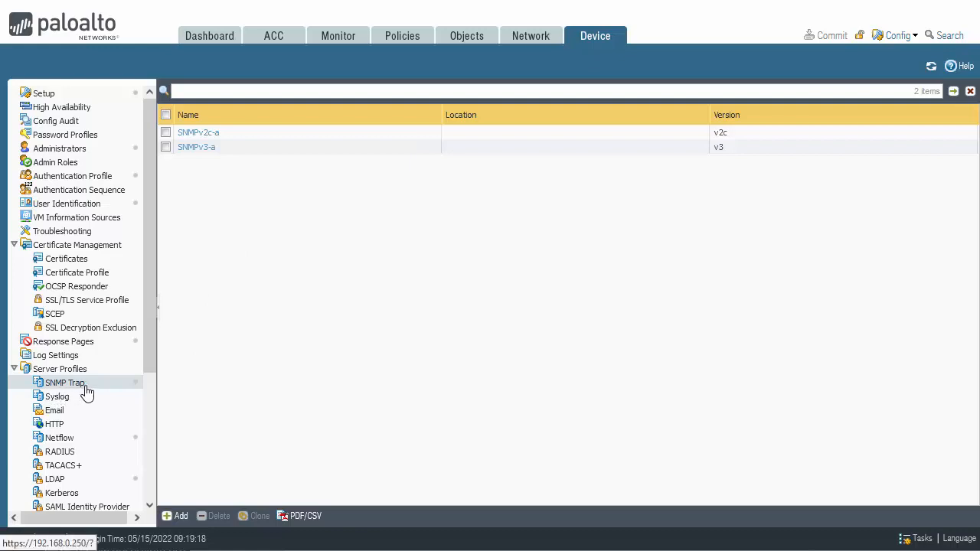
click(212, 135)
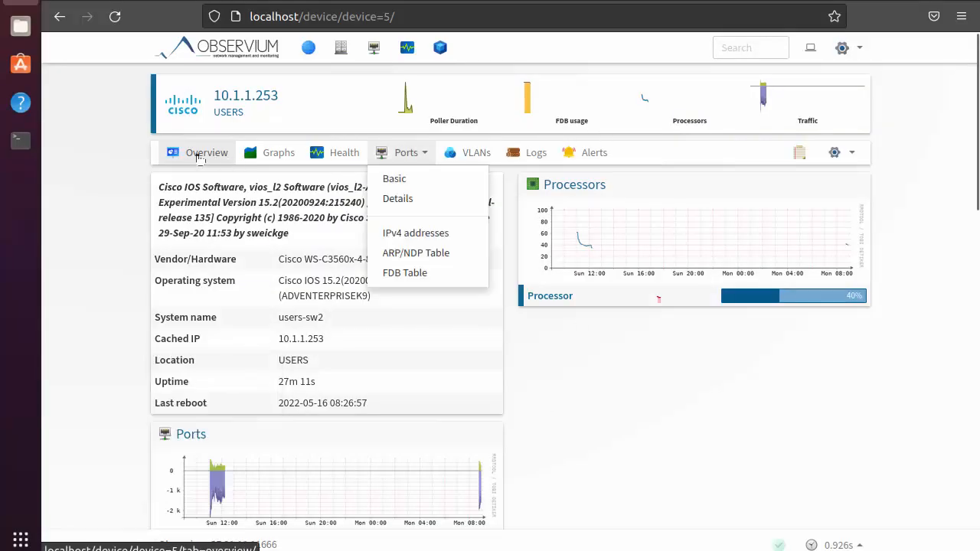
- Return to Observium and open the Palo Alto firewall device 10.1.2.254 by way of the dashboard's device list
mouse_move(310, 54)
mouse_move(350, 81)
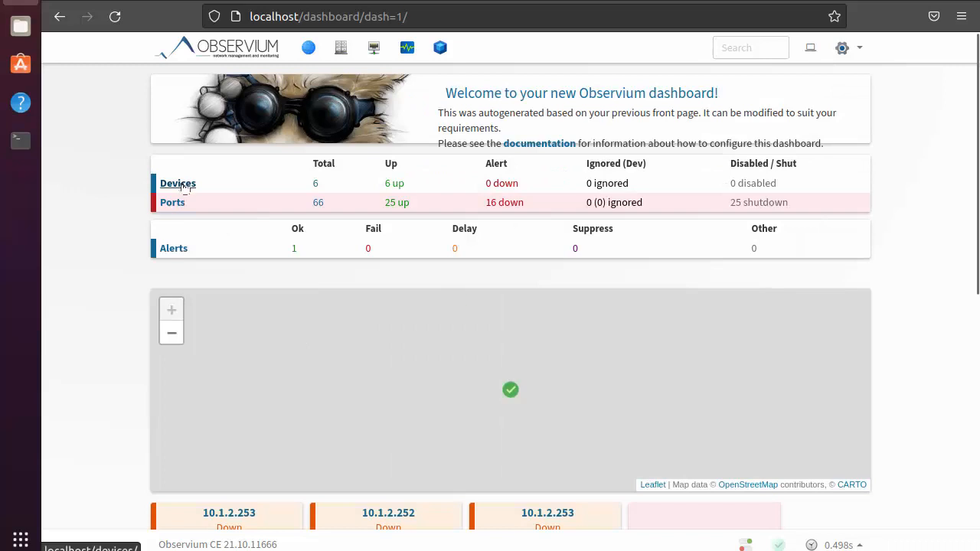
click(183, 188)
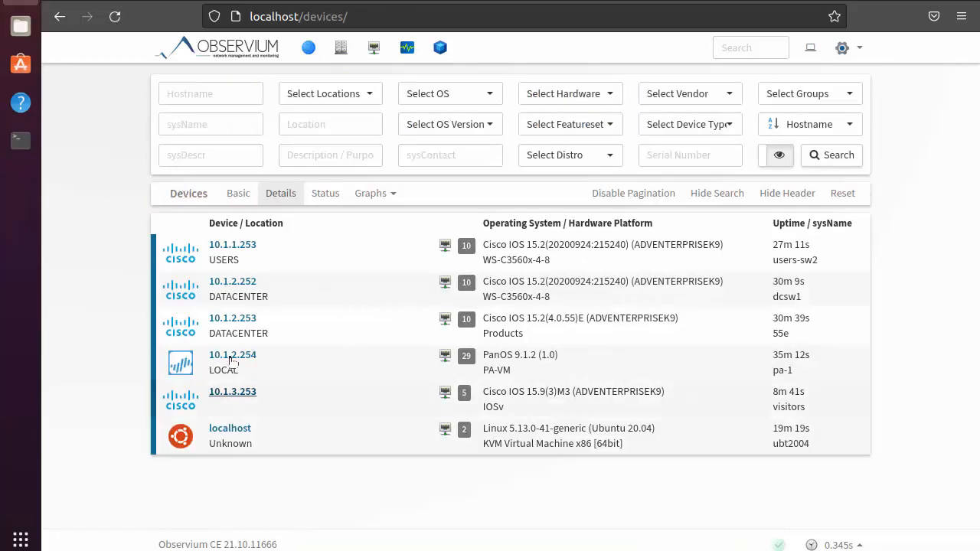
mouse_move(238, 359)
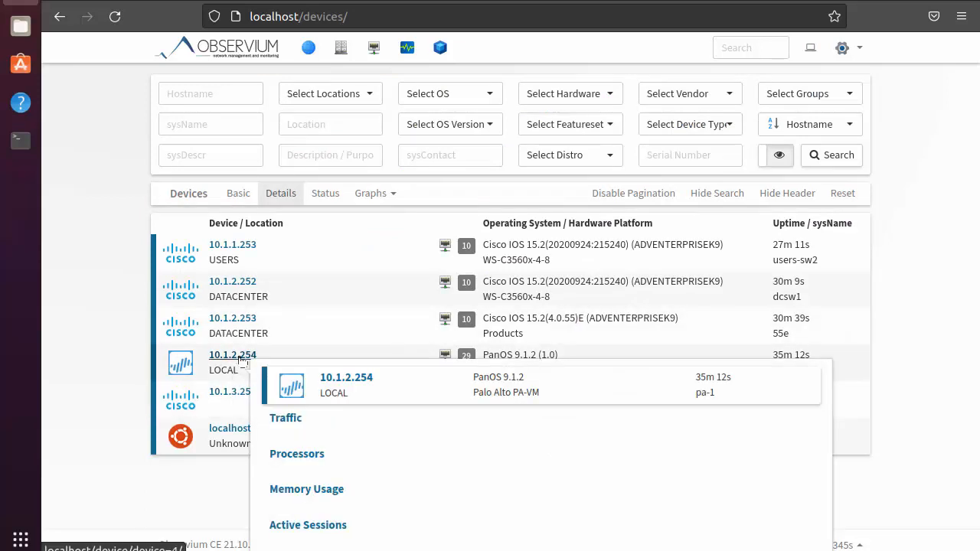
click(239, 359)
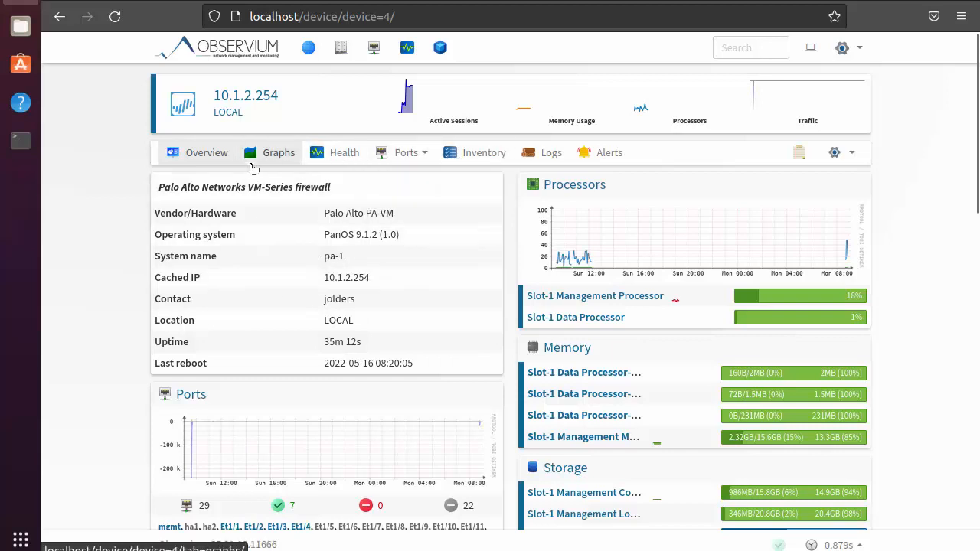
- Open the SNMP settings of device 10.1.2.254 and reveal its SNMP community string
mouse_move(855, 157)
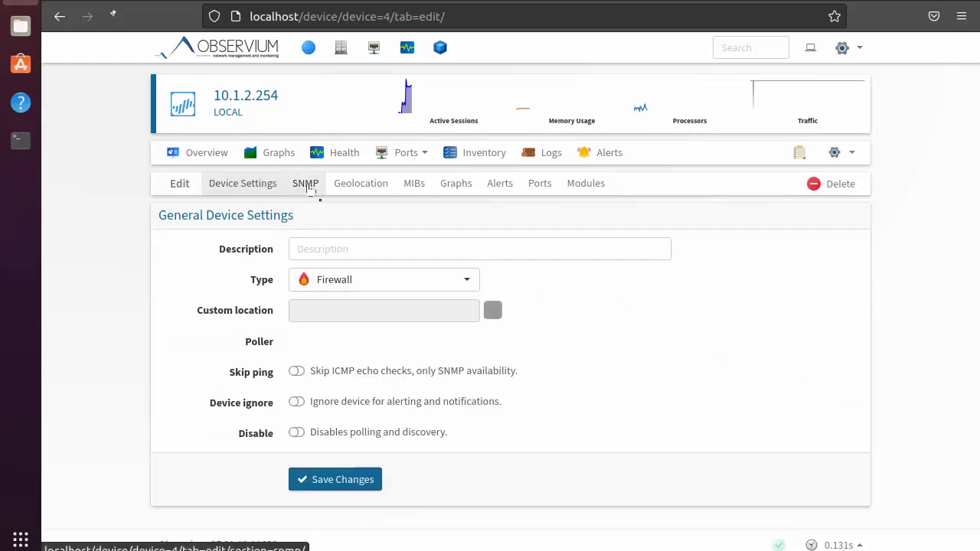
click(308, 189)
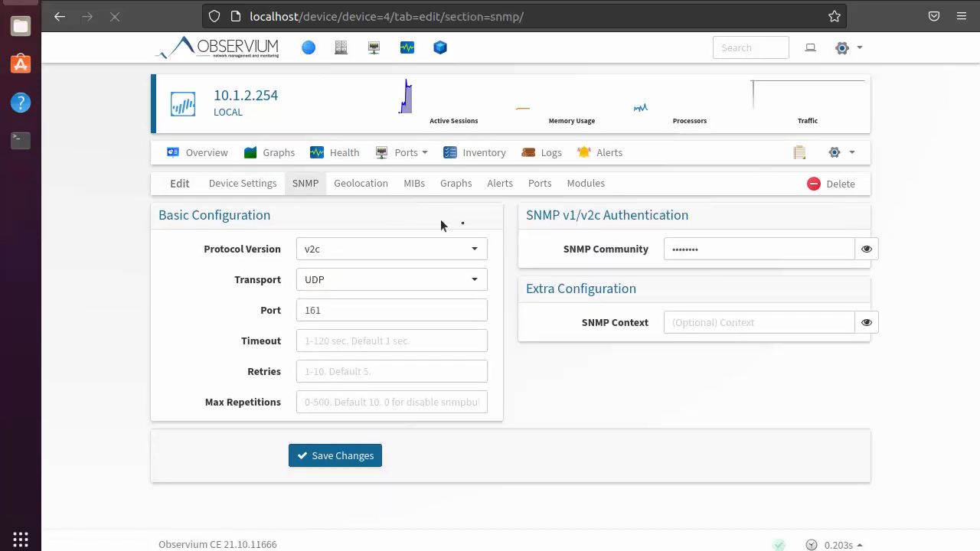
click(869, 255)
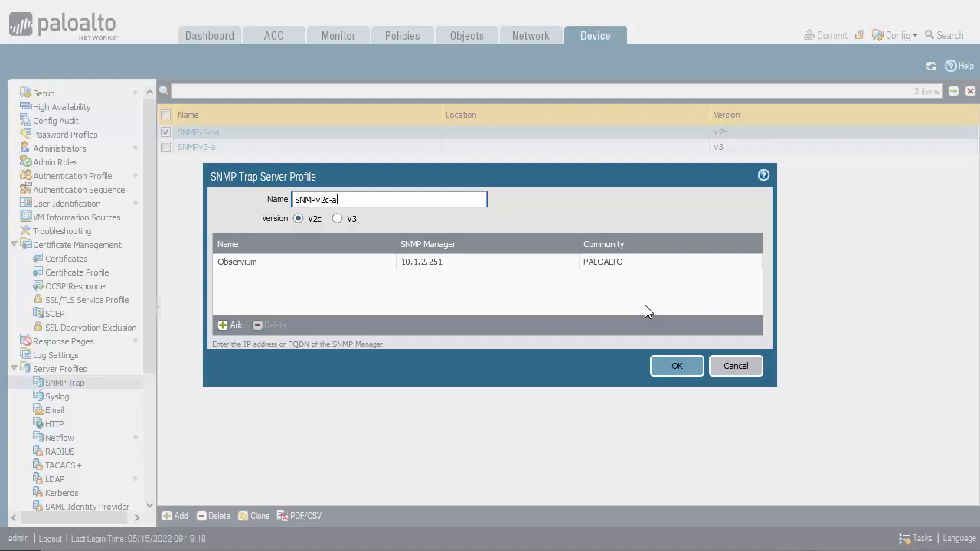
- In the Palo Alto interface, close the SNMPv2c-a trap profile without changes and open the device setup operations
click(733, 369)
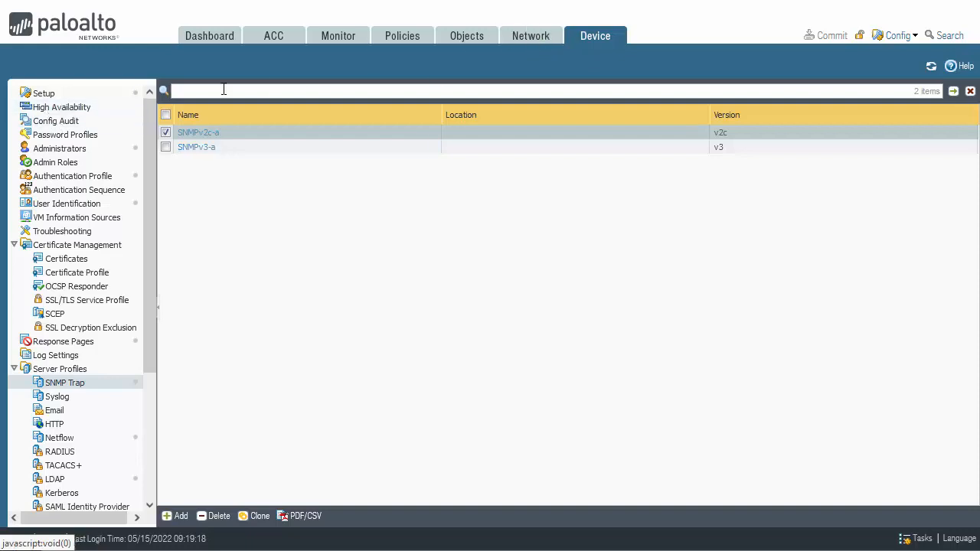
click(44, 95)
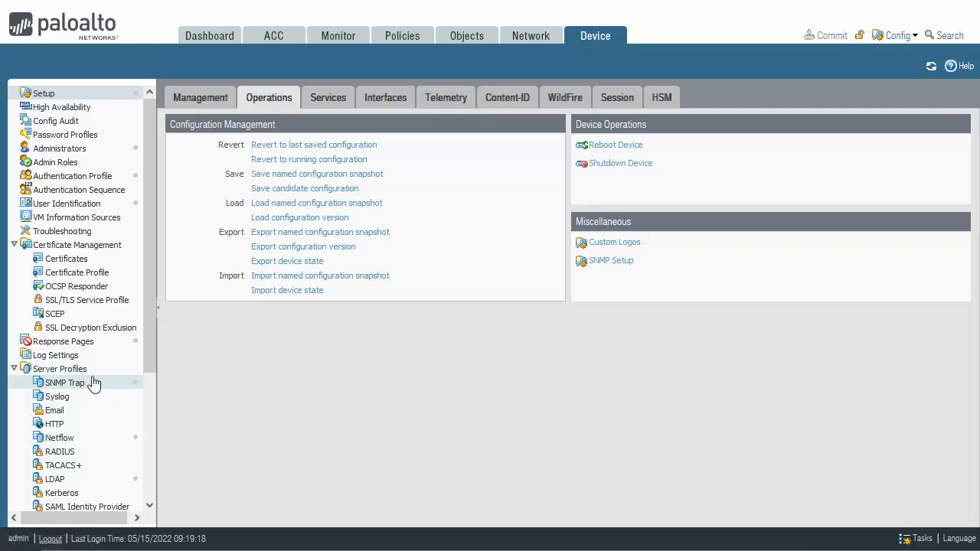
scroll(92, 382, down, 3)
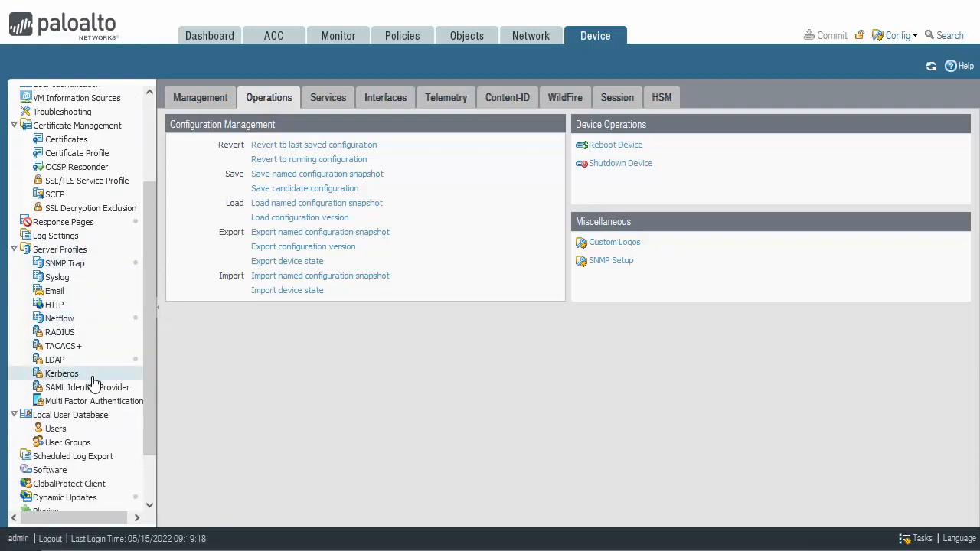
scroll(93, 382, down, 2)
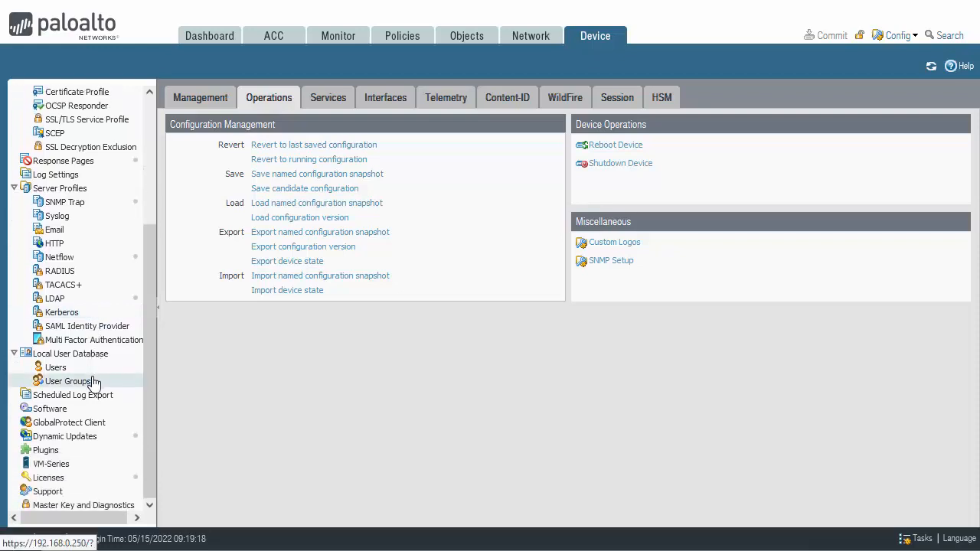
scroll(92, 382, up, 5)
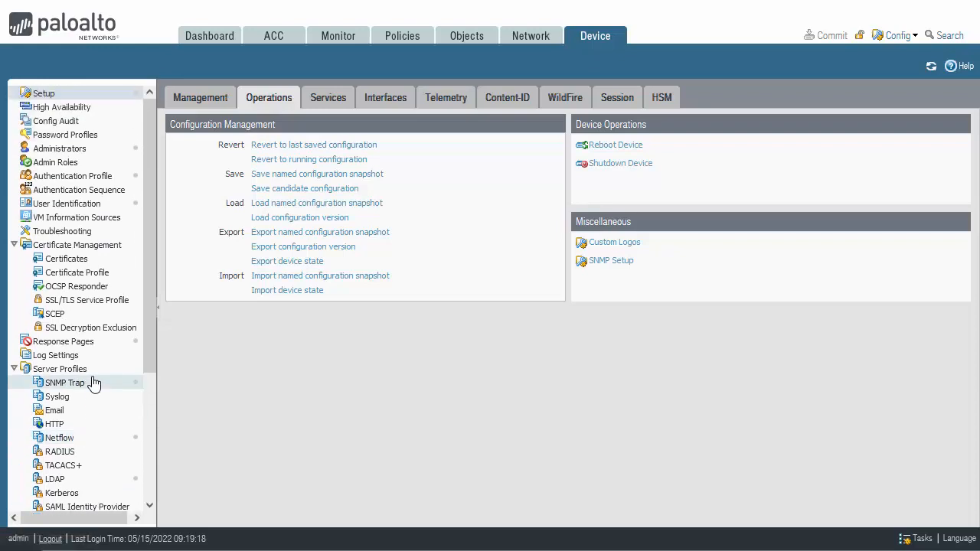
- Open the firewall's SNMP Setup, check the community string and accept the V2c settings
click(621, 272)
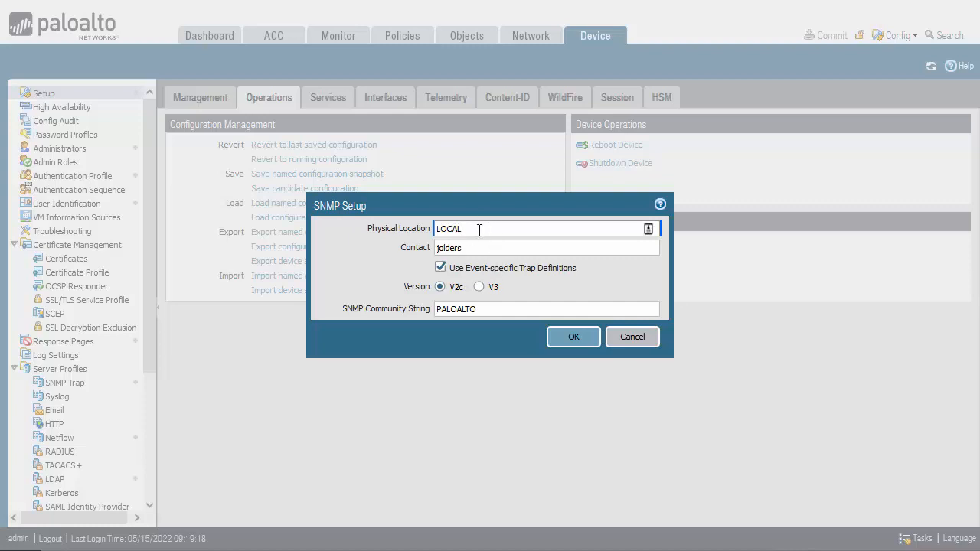
double_click(483, 309)
click(489, 315)
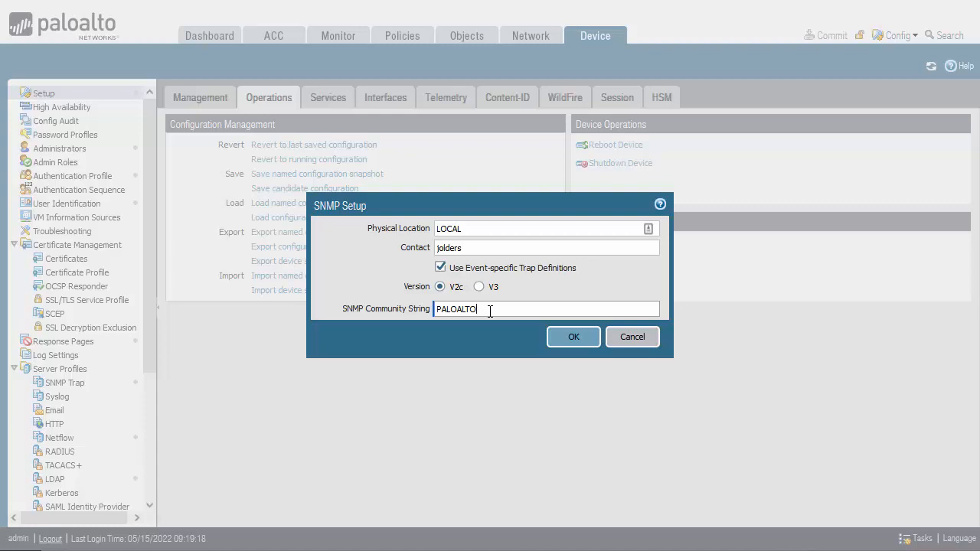
click(574, 339)
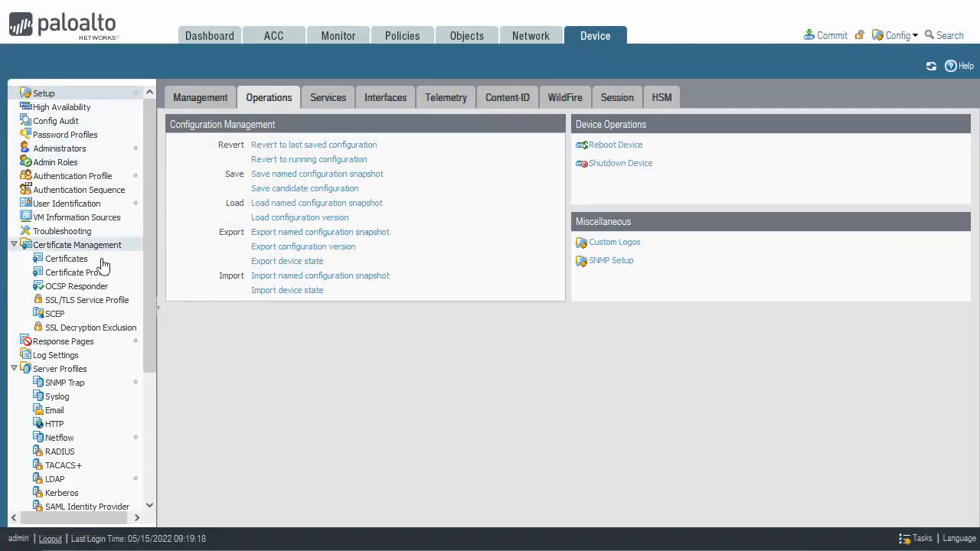
- Open the System entry in Log Settings, check its SNMP forwarding profile choices and close it without changes
click(66, 360)
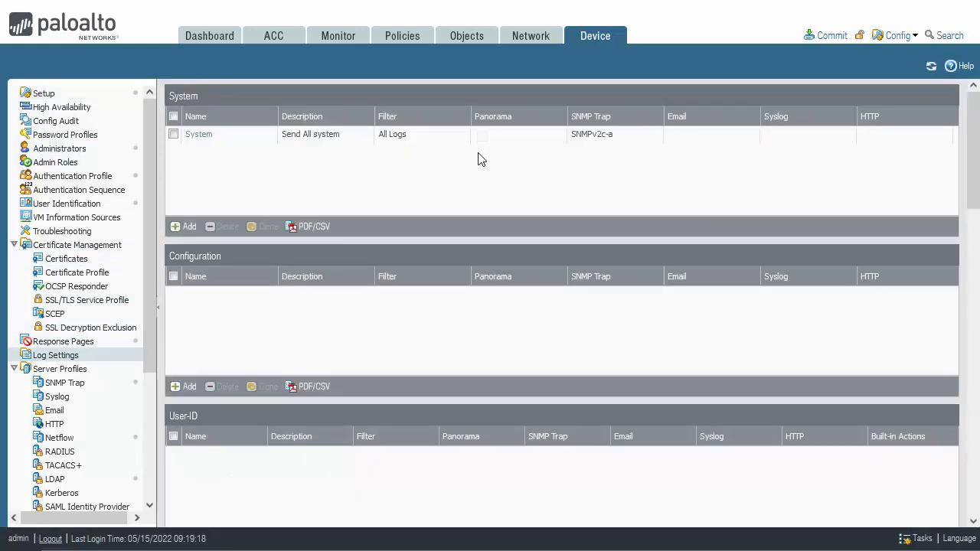
click(201, 142)
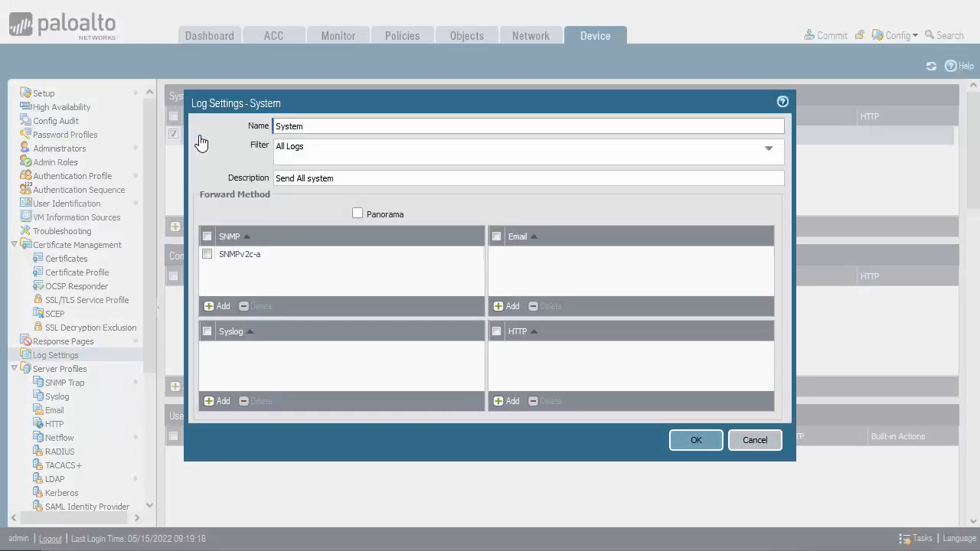
click(242, 260)
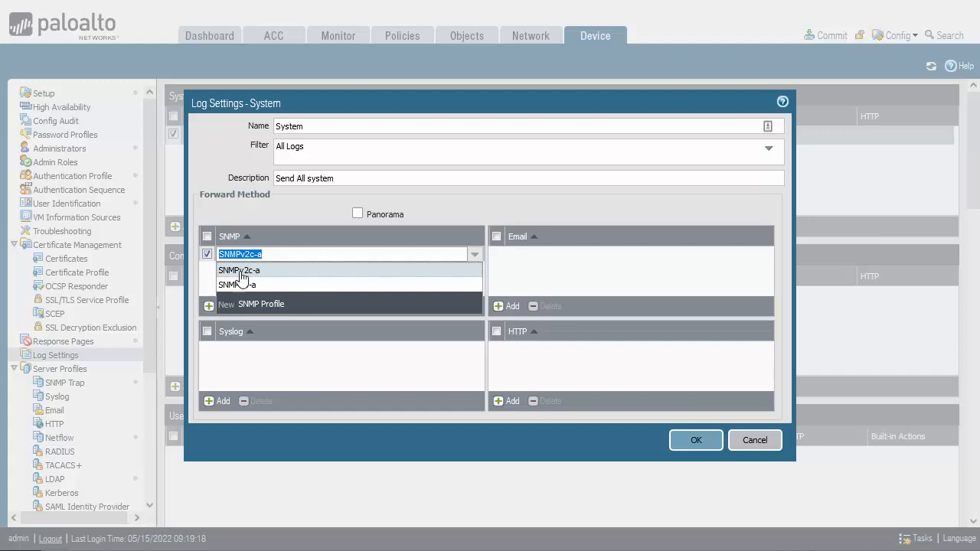
click(755, 442)
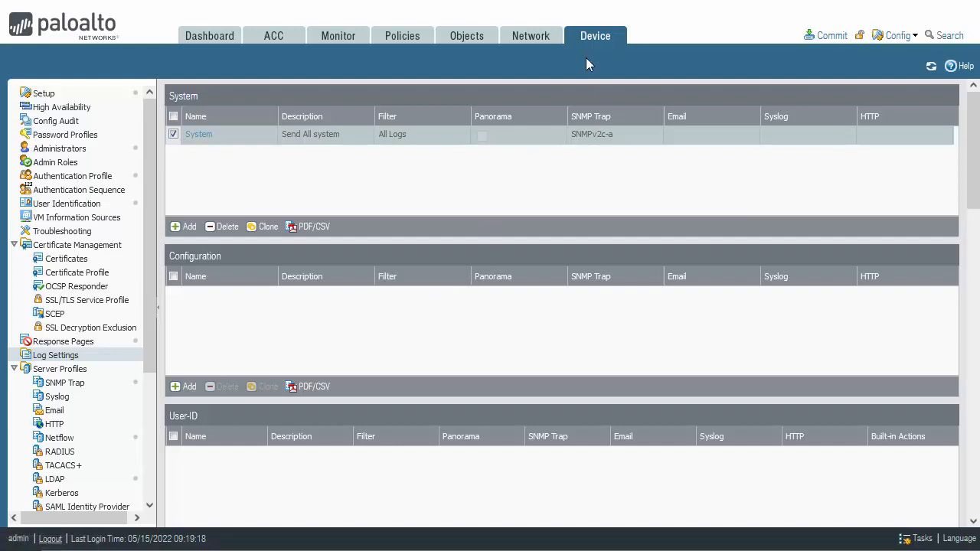
- Review the Ethernet interfaces and the PING-SNMP interface management profile, closing the profile without changes
click(532, 44)
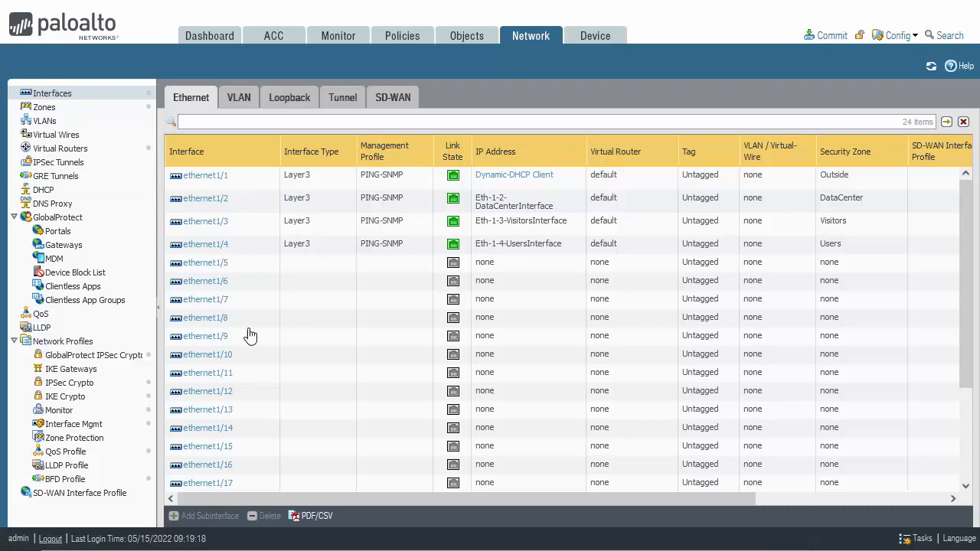
click(84, 426)
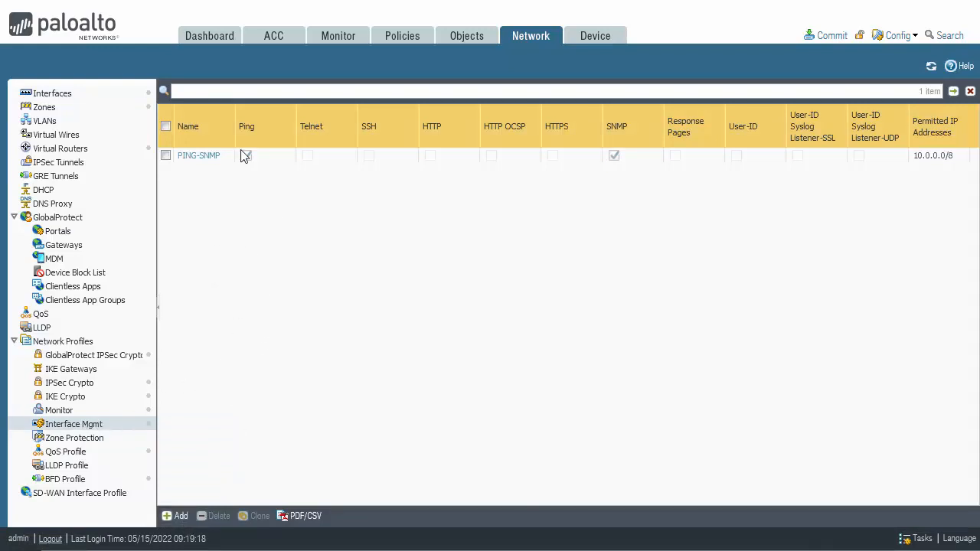
click(197, 161)
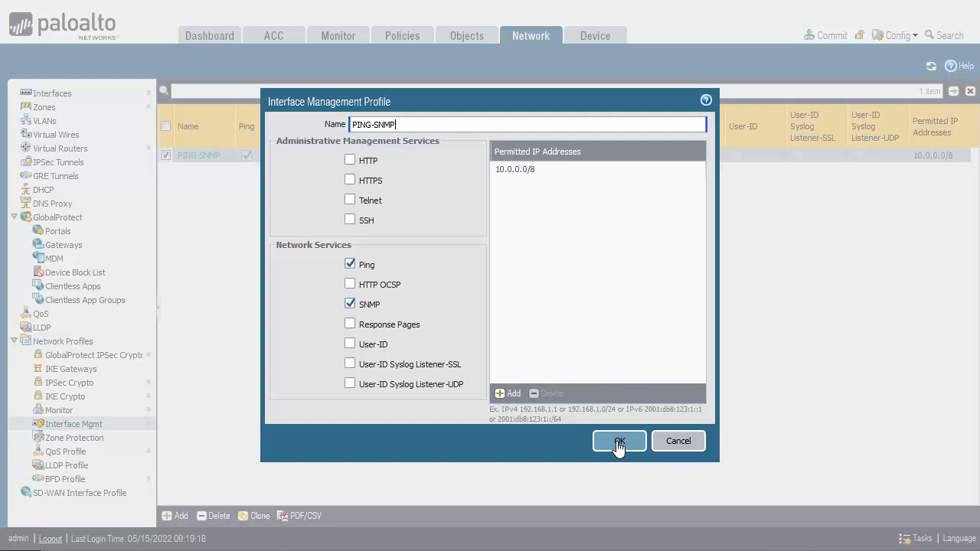
click(675, 442)
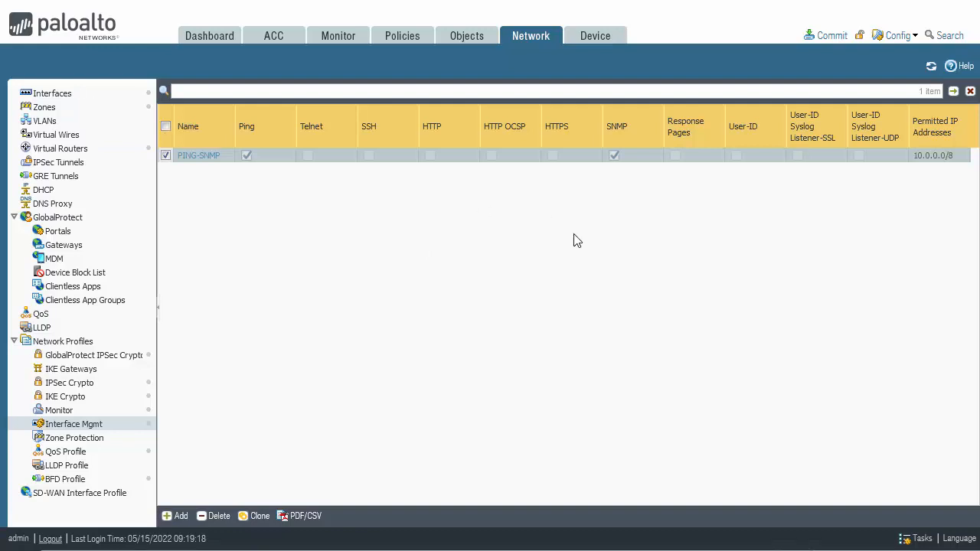
- Open the ethernet1/2 interface's advanced settings, check its management profile choices and close it without changes
click(65, 94)
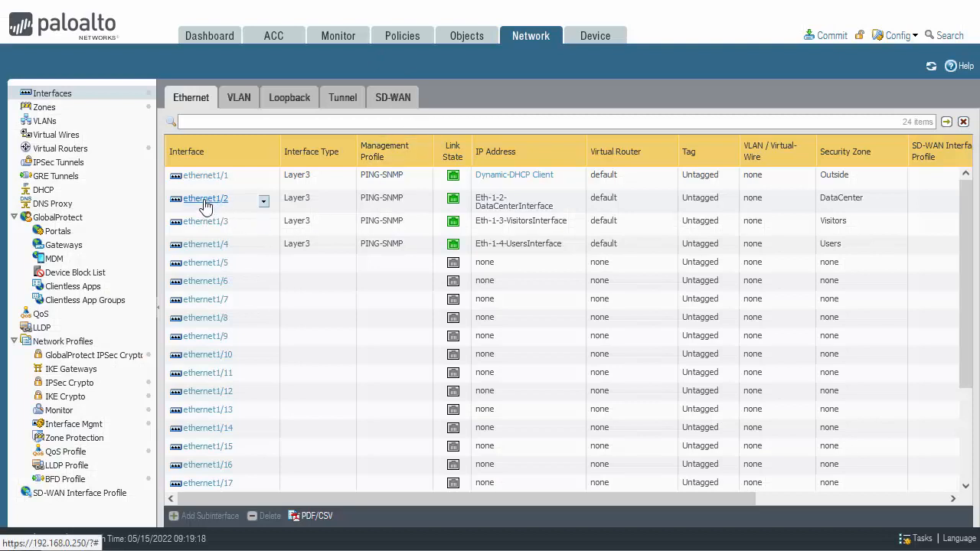
click(205, 207)
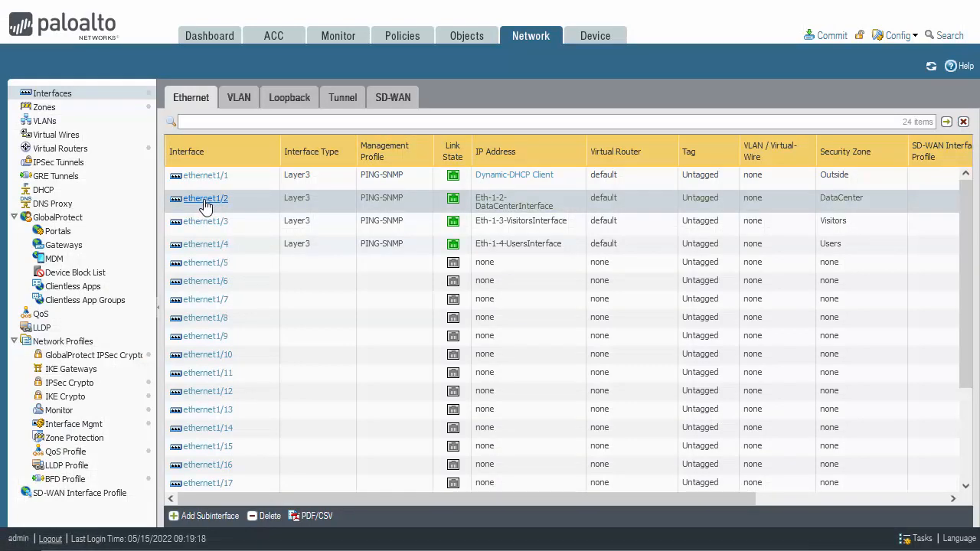
click(205, 207)
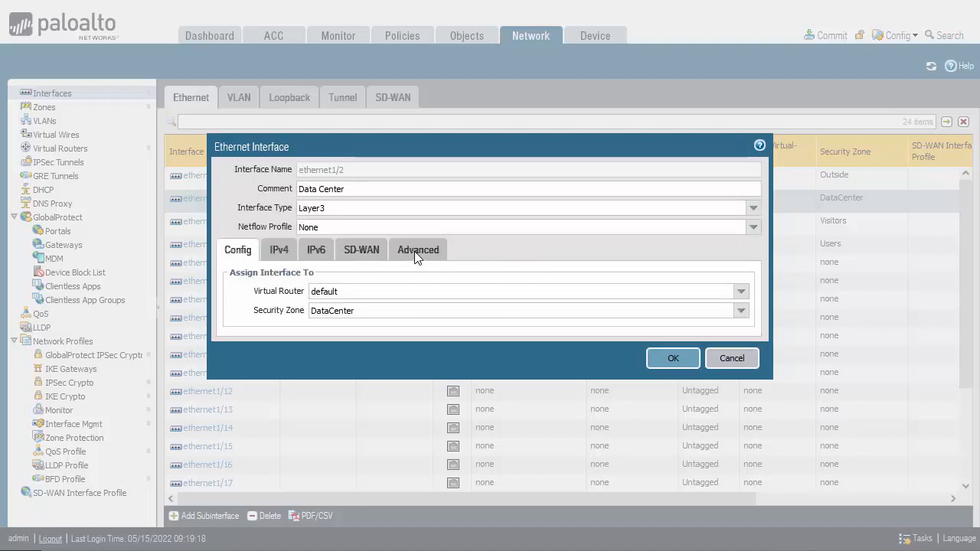
click(414, 251)
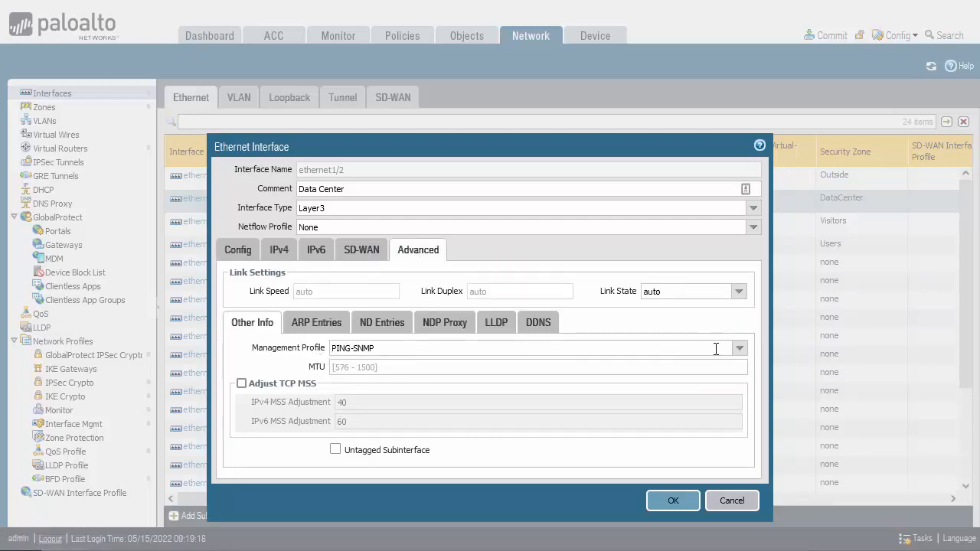
click(739, 348)
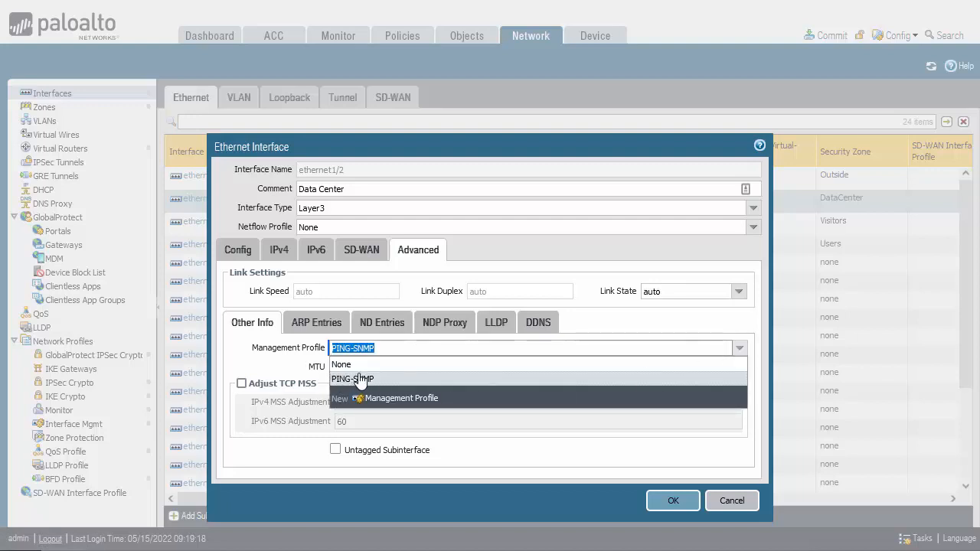
click(386, 349)
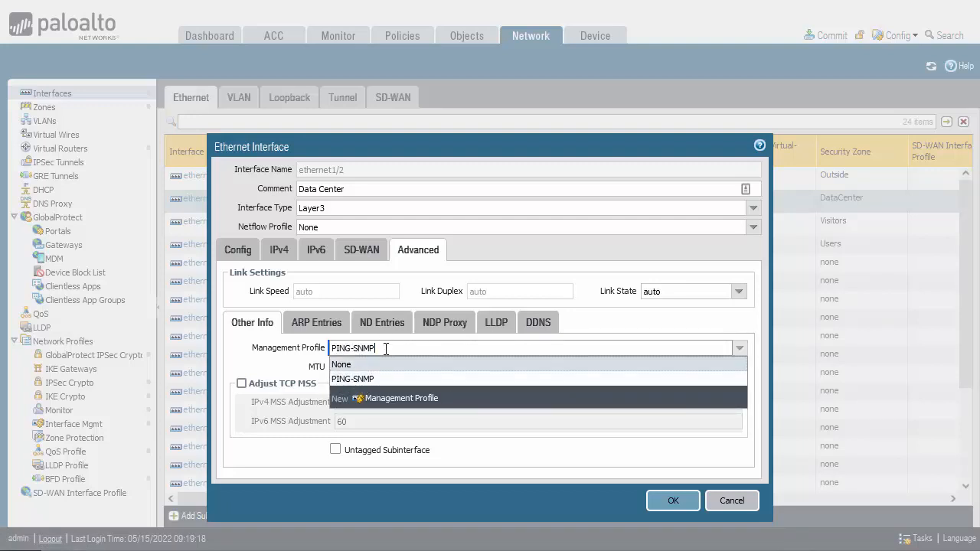
click(568, 500)
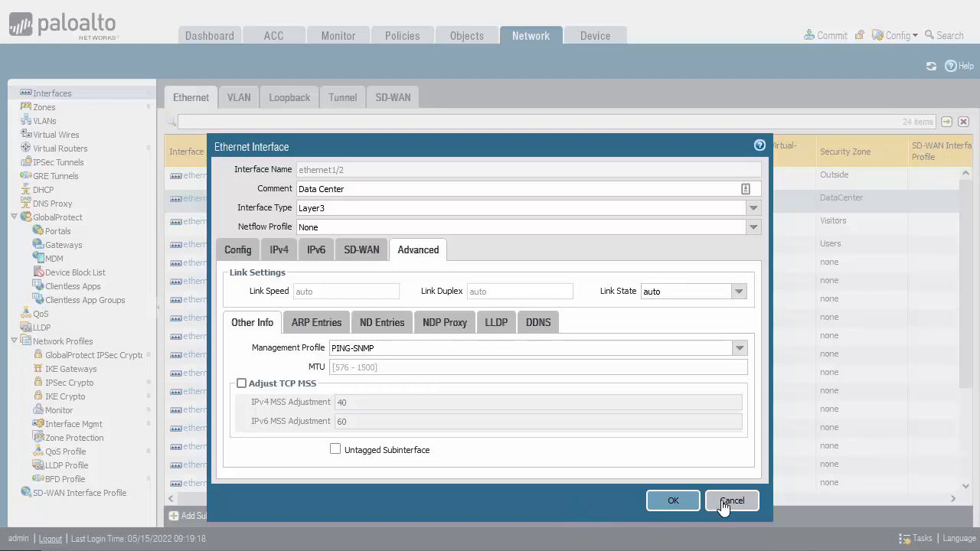
click(729, 501)
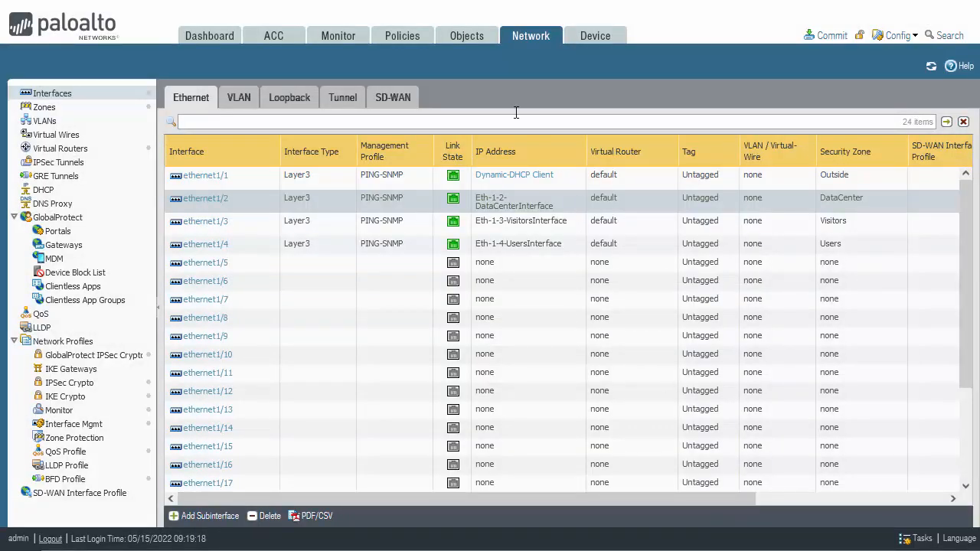
- Open the SNMP-traffic security policy rule, review its source, user, destination and application settings, and close it without changes
click(464, 42)
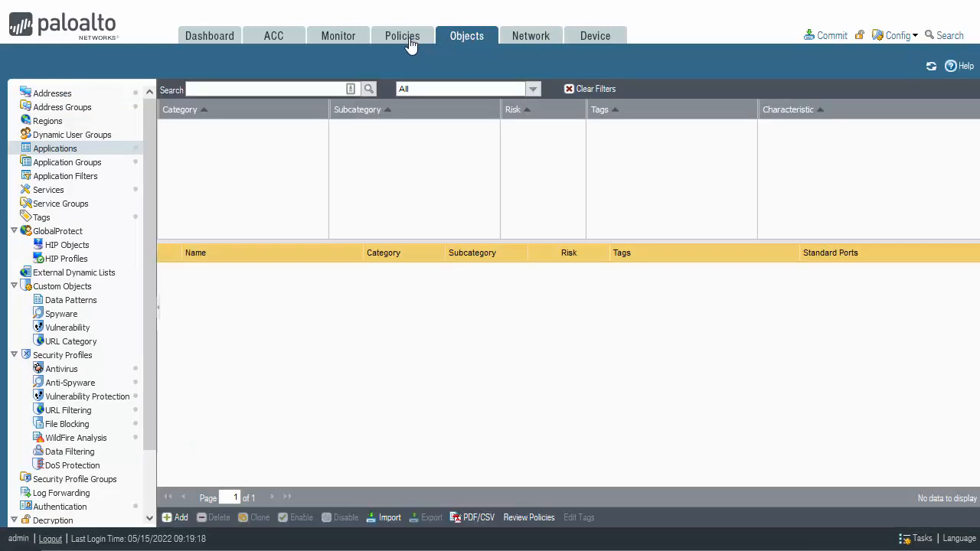
click(409, 43)
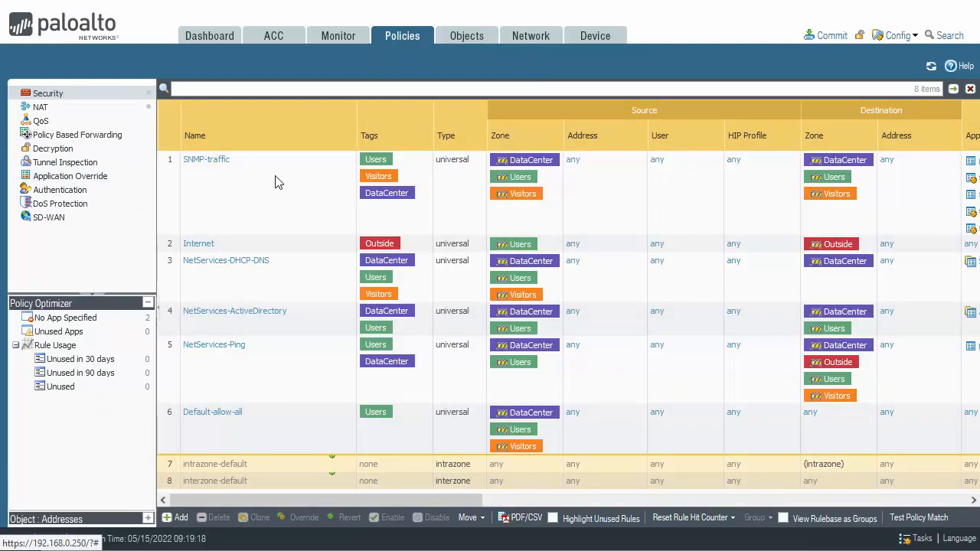
click(206, 163)
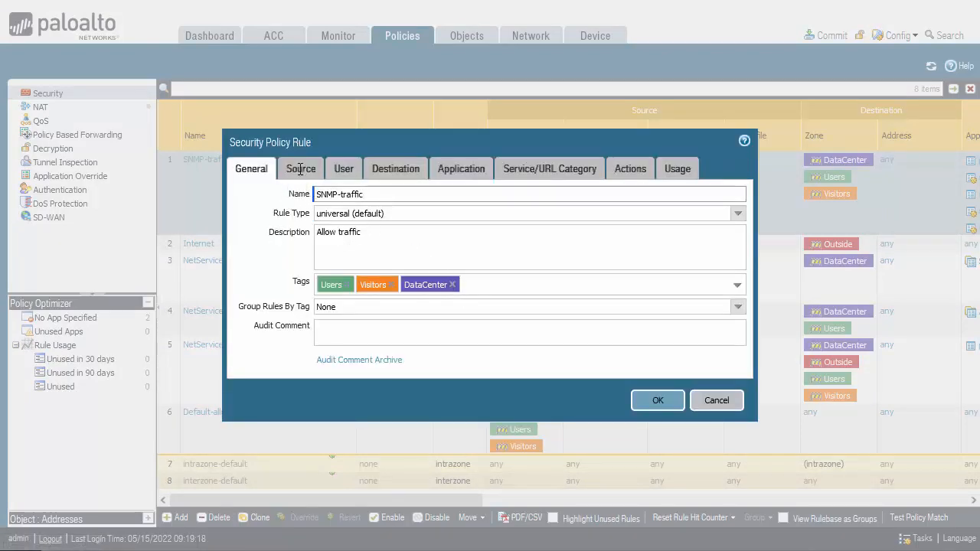
click(298, 173)
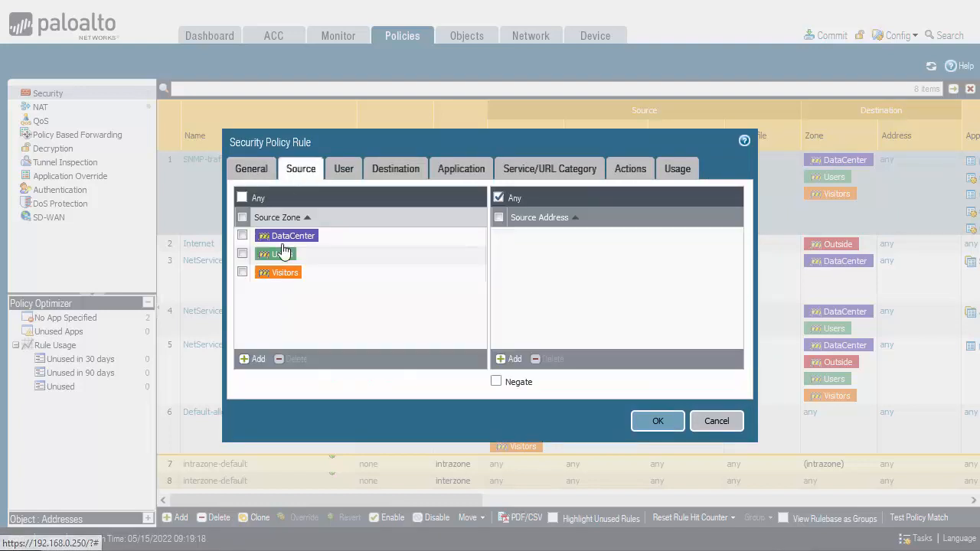
click(346, 178)
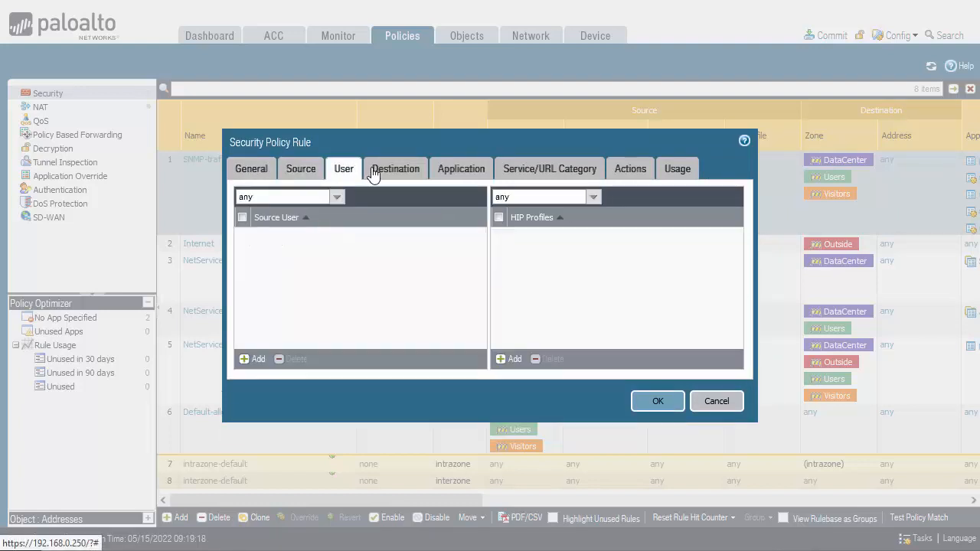
click(391, 170)
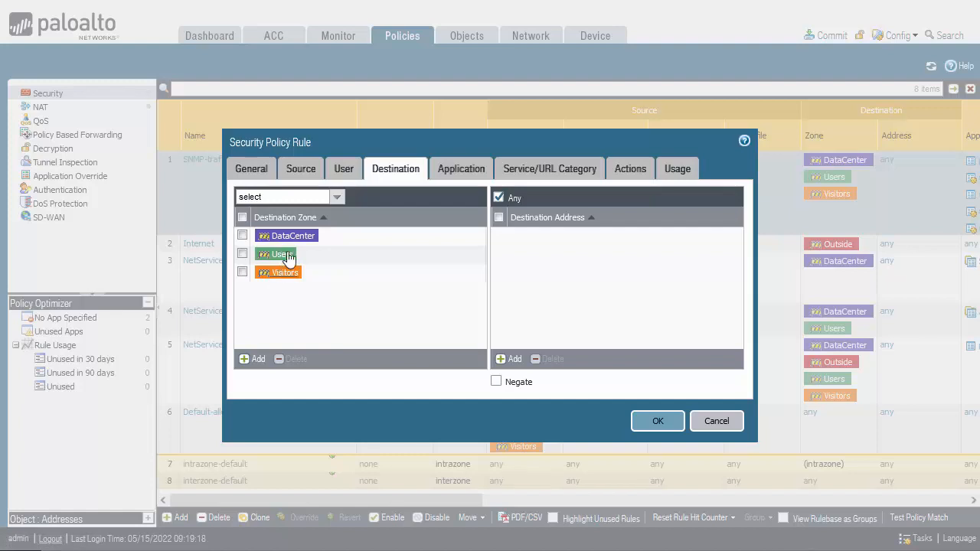
click(462, 173)
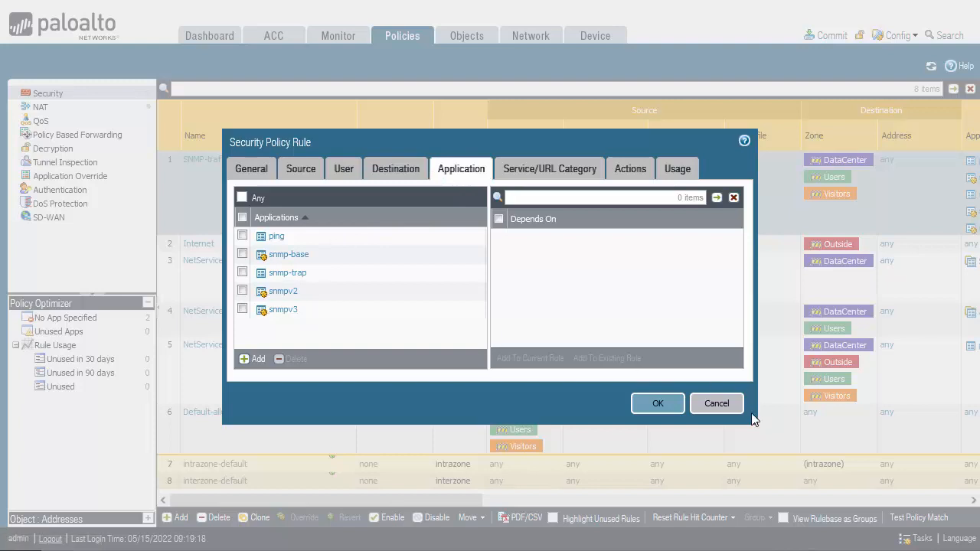
click(715, 404)
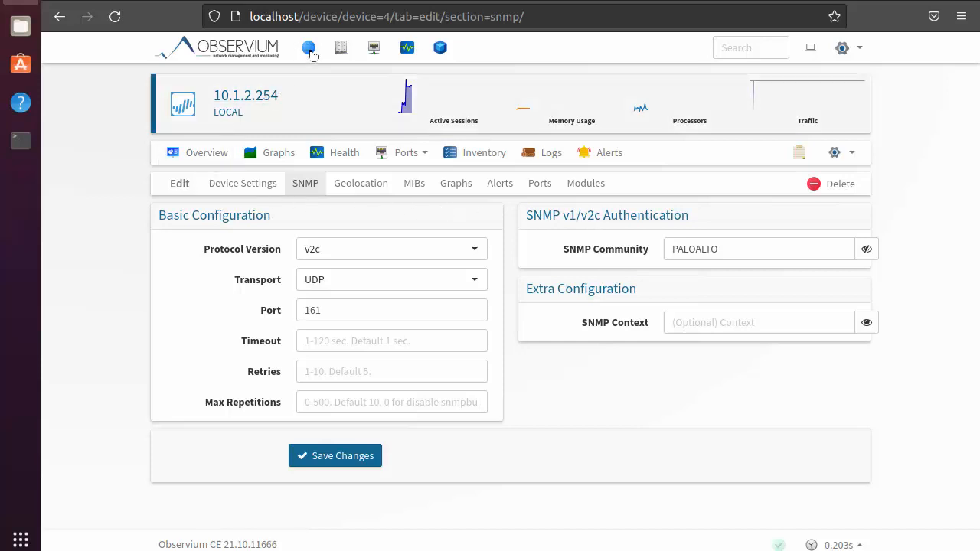
mouse_move(310, 50)
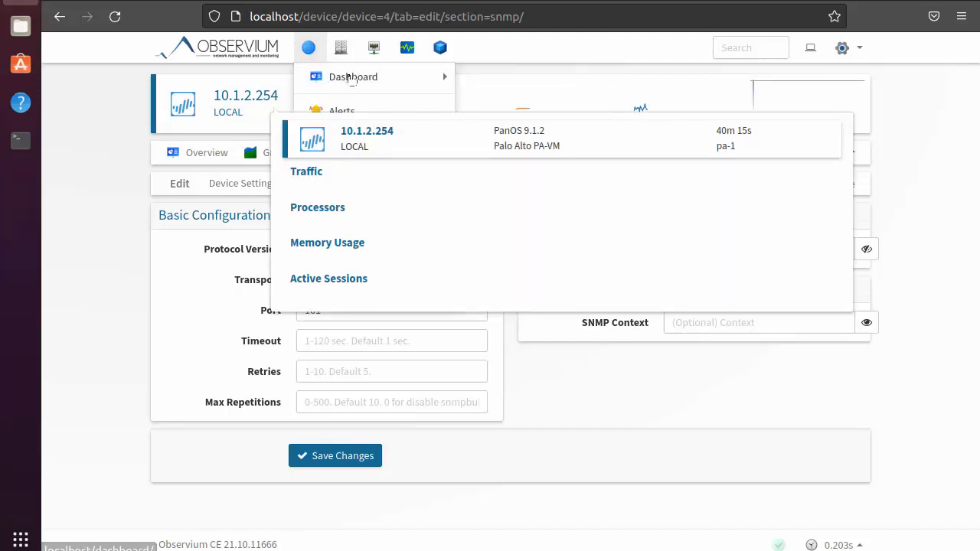
mouse_move(350, 78)
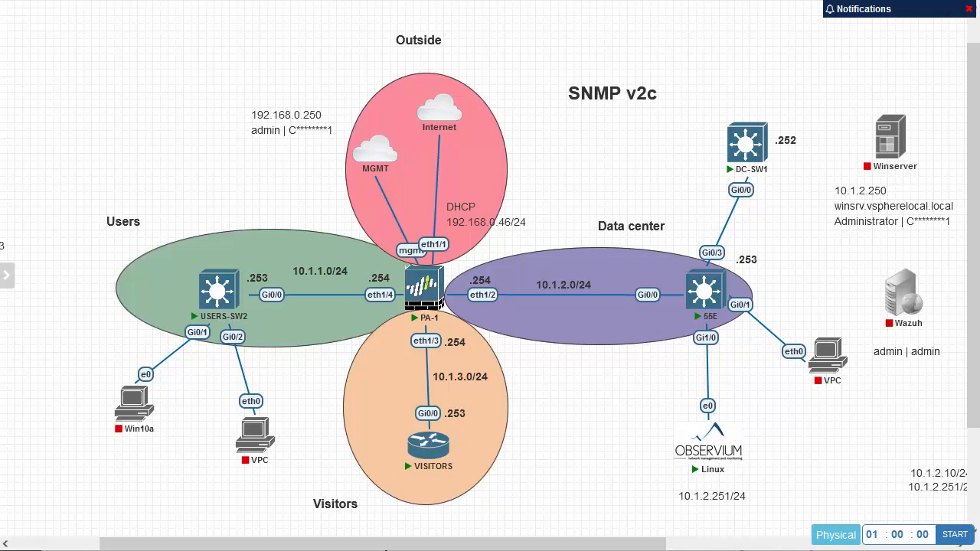
- Switch to the USERS-SW2 console, examine the snmp-server chassis-id and trap host configuration lines, and return to the network topology
key(alt+Tab)
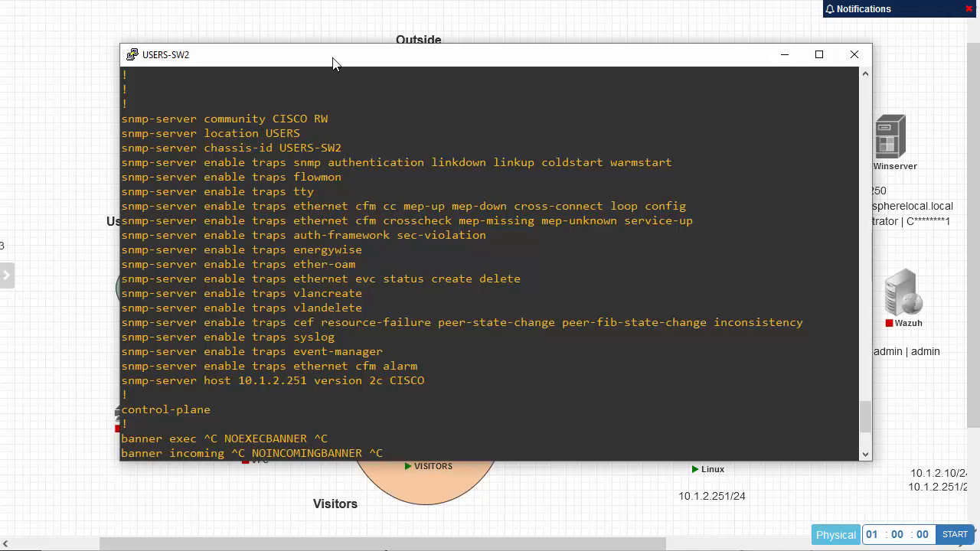
drag(333, 63, 473, 96)
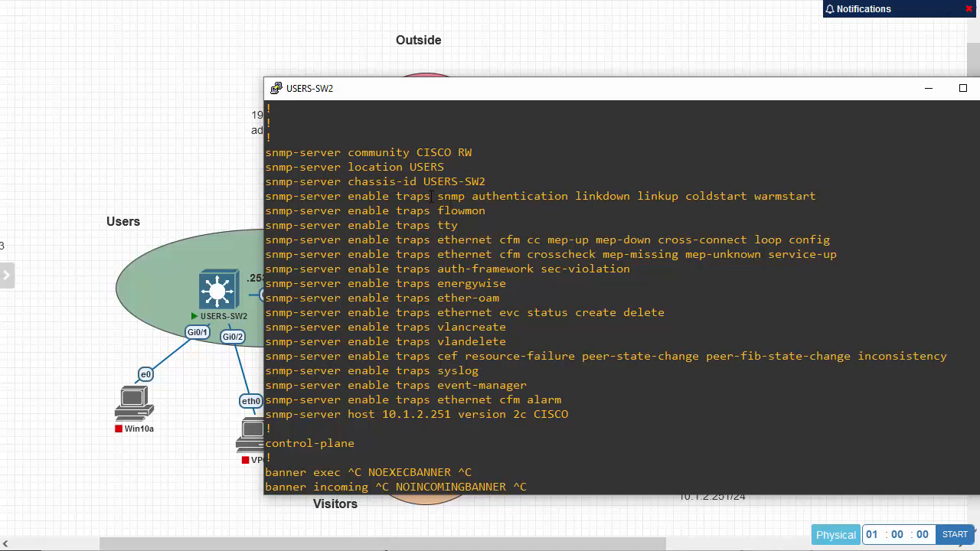
drag(519, 95, 471, 64)
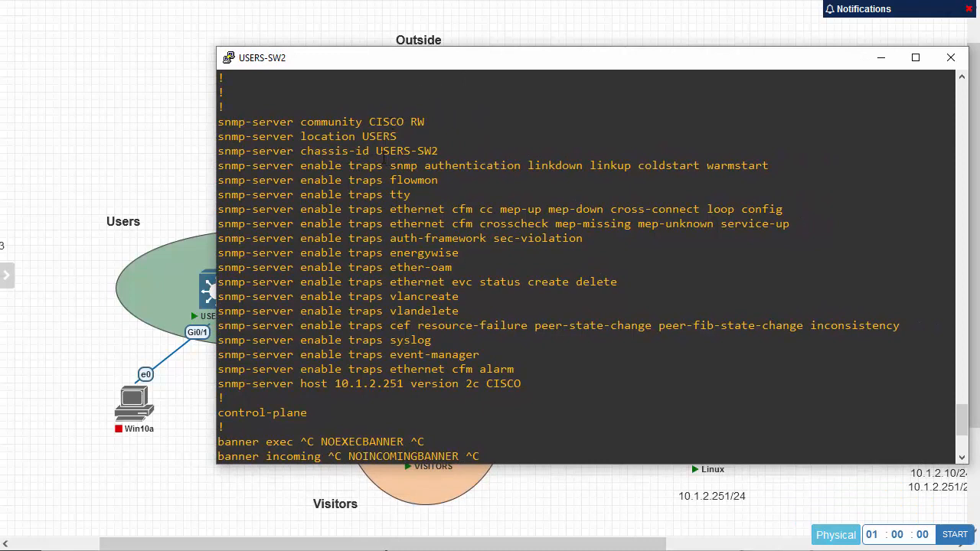
drag(303, 151, 435, 152)
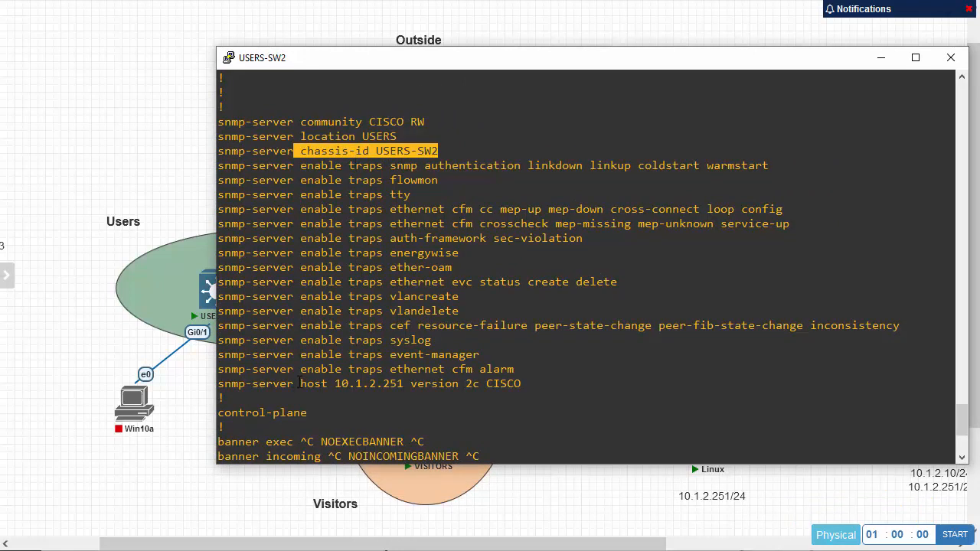
drag(227, 385, 520, 384)
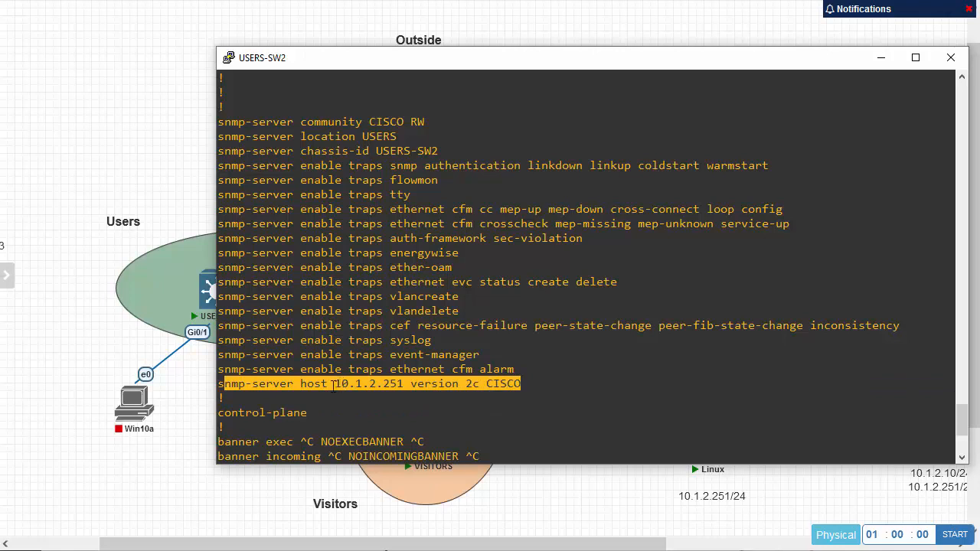
click(358, 384)
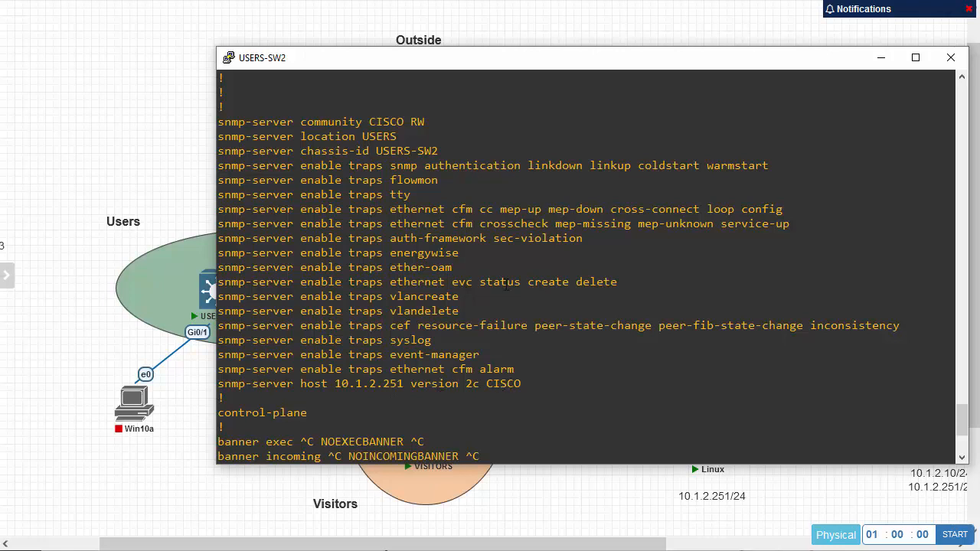
drag(511, 62, 489, 58)
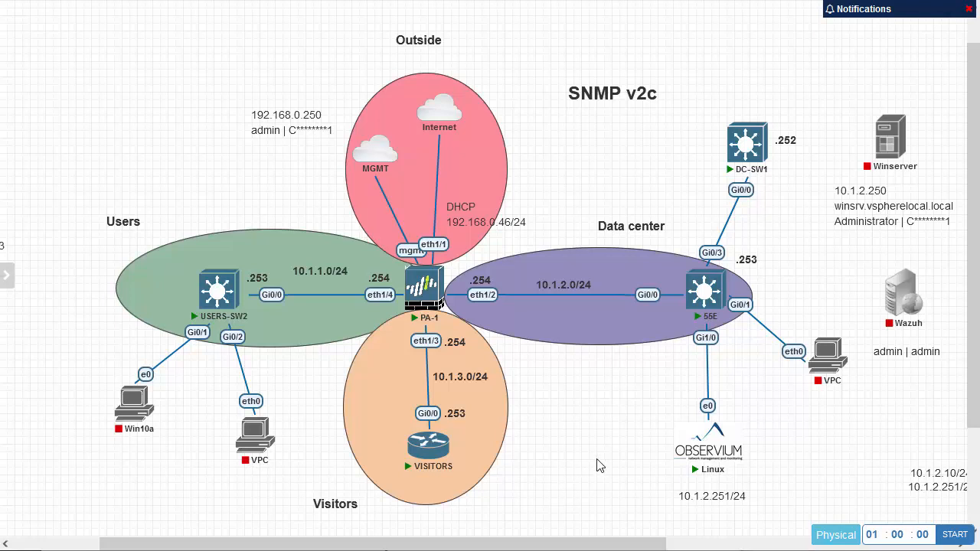
mouse_move(264, 444)
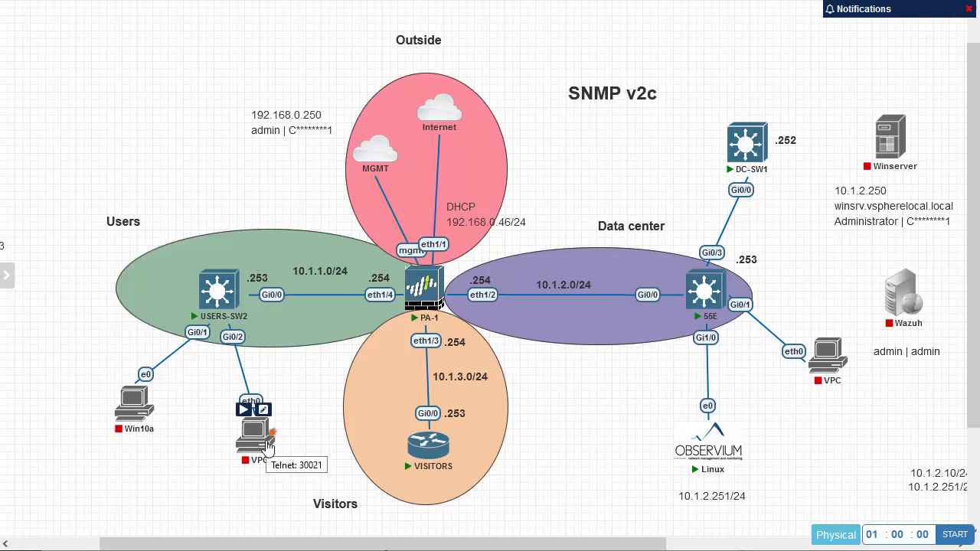